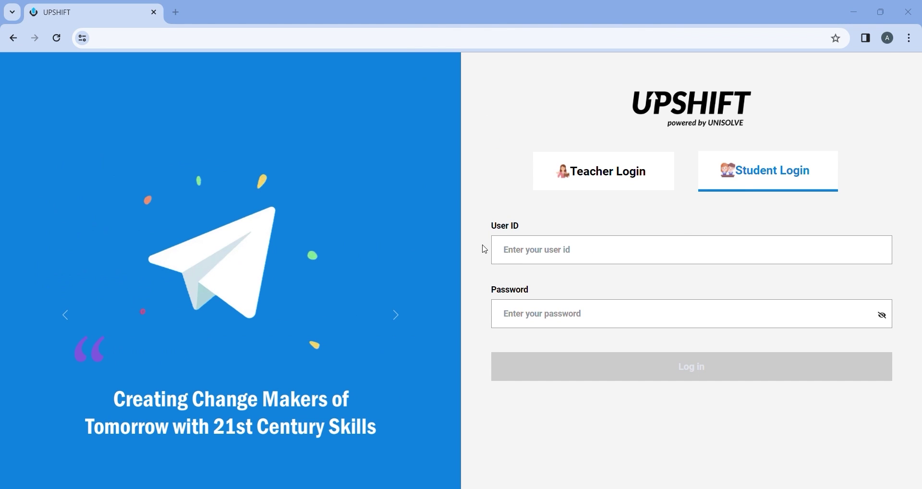
Log in to the student account with the student e-mail and account password
click(561, 259)
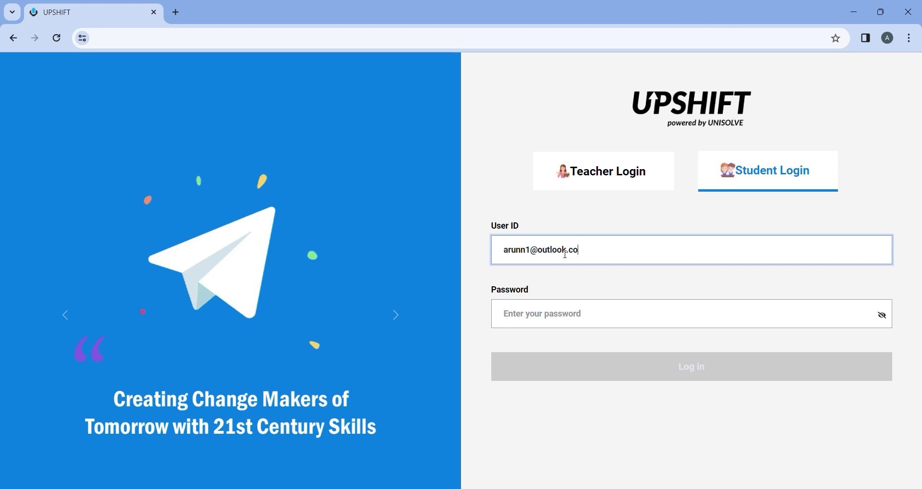
click(553, 315)
text(****)
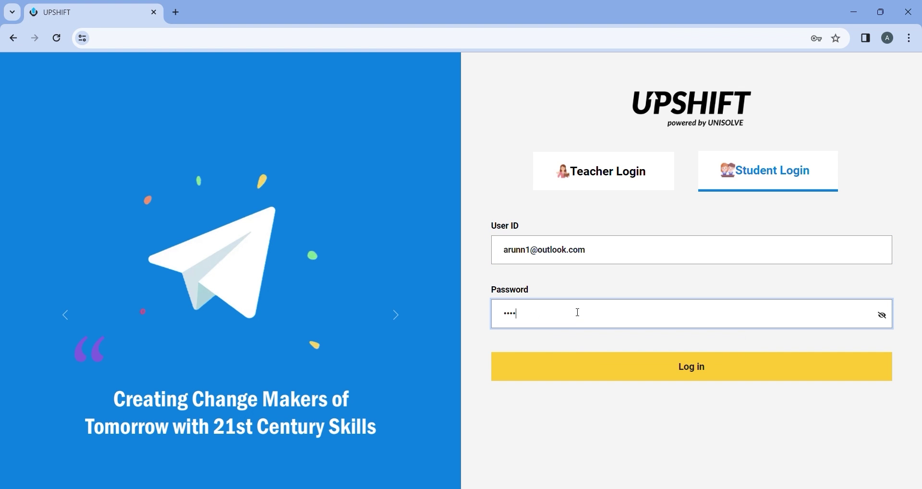
text(**)
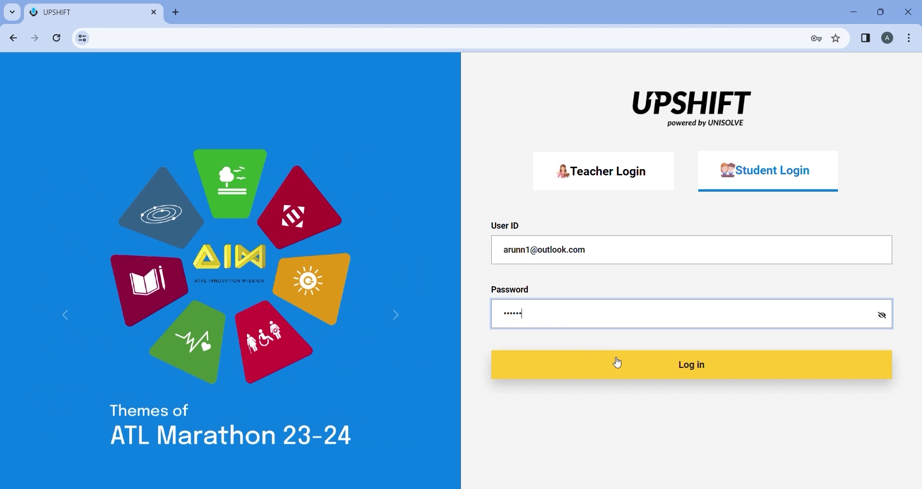
click(618, 364)
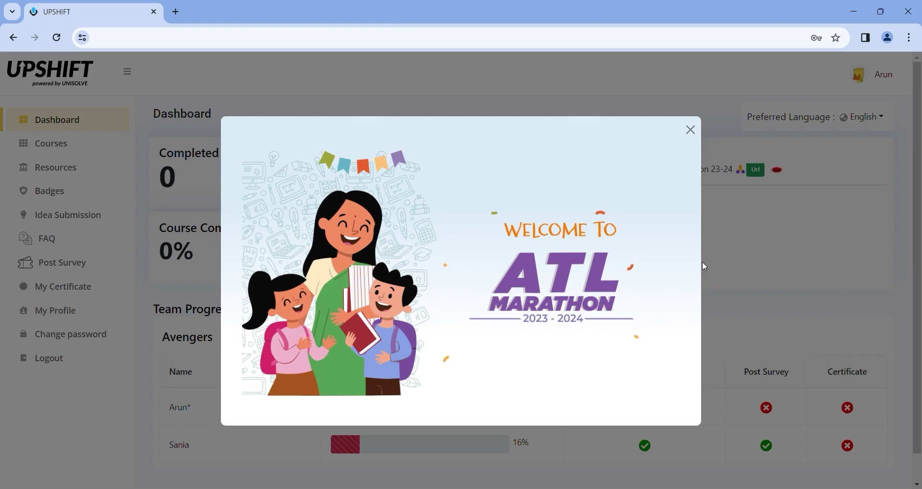
Close the Welcome to ATL Marathon pop-up and continue past the Idea Submission guidelines
click(741, 228)
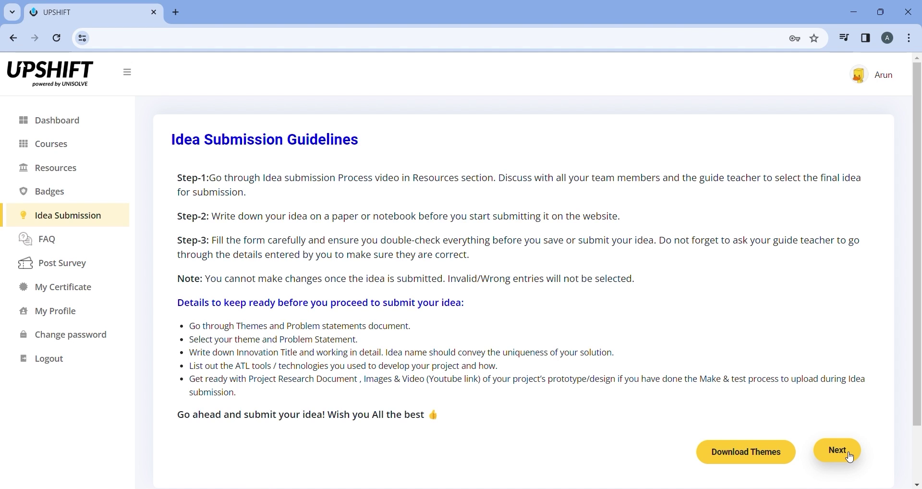
click(851, 459)
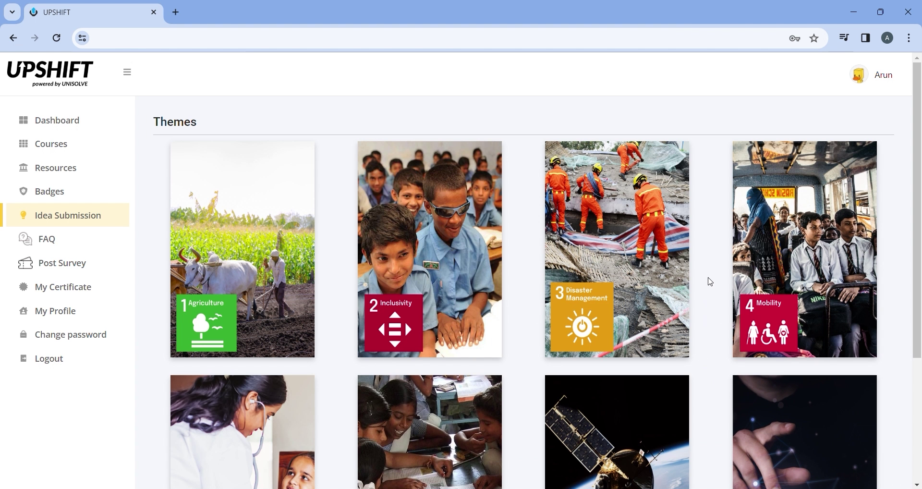
Scroll through the Themes page and the themes PDF to review each theme's problem statements
scroll(711, 282, down, 4)
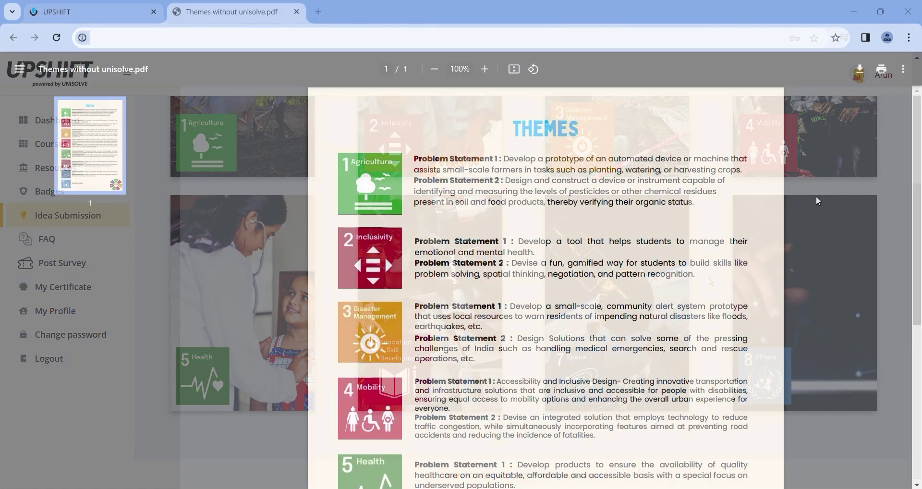
scroll(817, 197, down, 6)
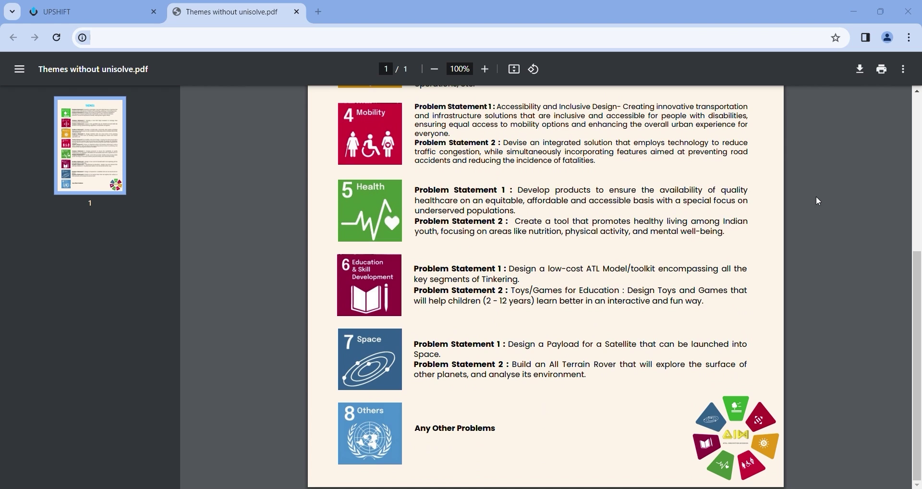
scroll(816, 196, up, 4)
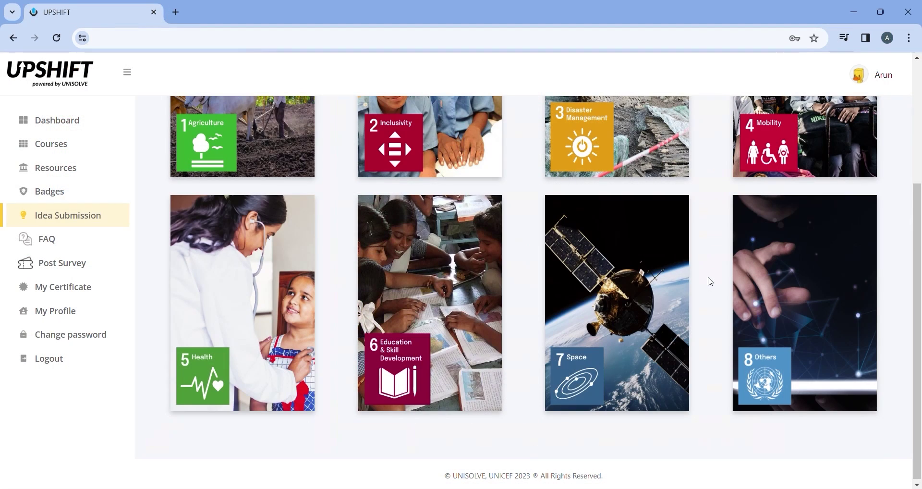
Select the Health theme and choose the healthy-living problem statement
mouse_move(206, 323)
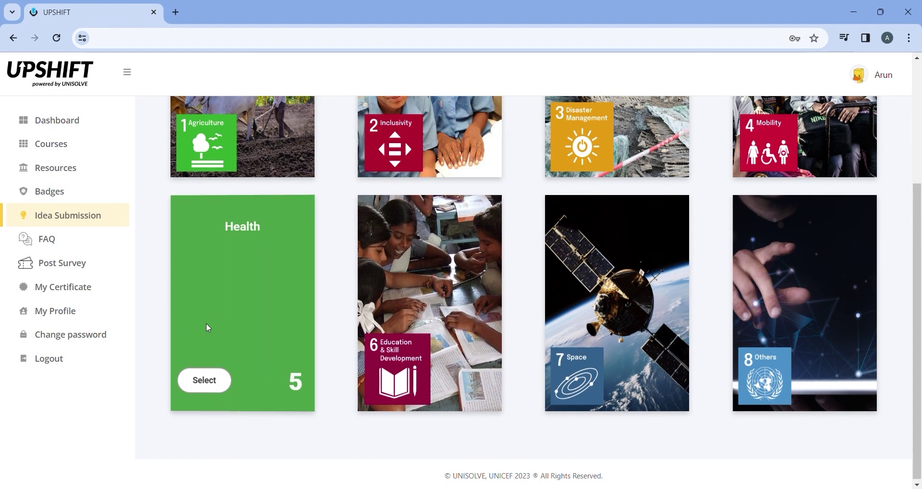
click(197, 382)
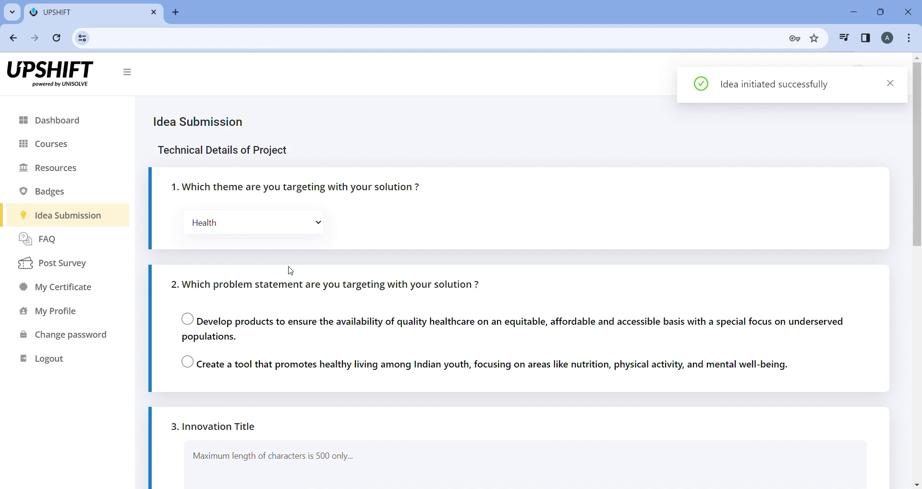
scroll(301, 282, down, 1)
scroll(301, 282, down, 1)
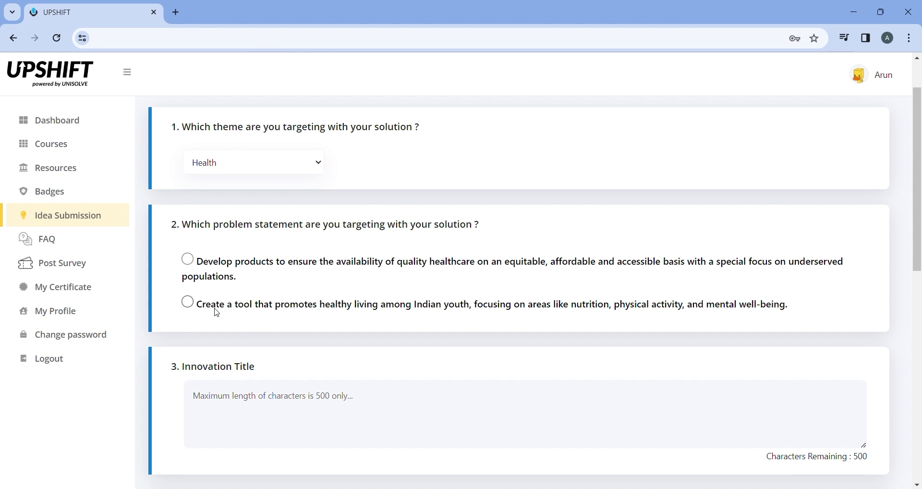
click(188, 301)
scroll(274, 304, down, 1)
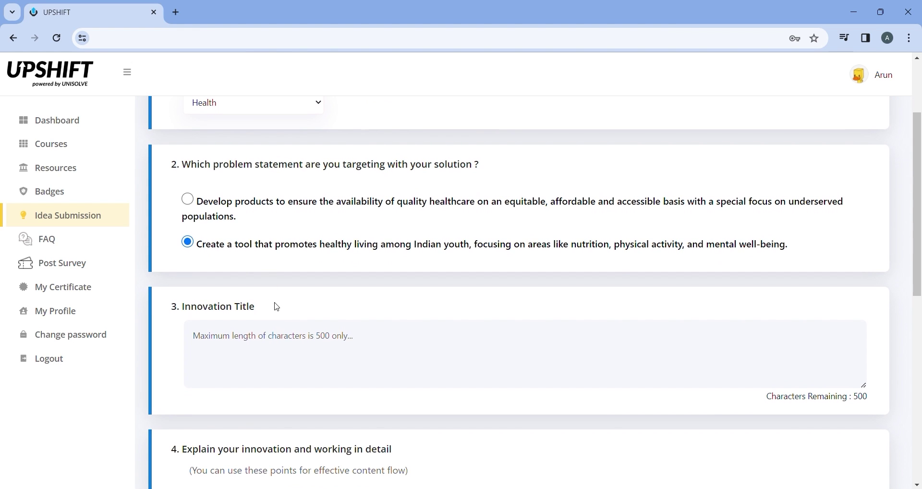
Enter 'Timely Medicine Bag' as the Innovation Title
click(302, 348)
text(Medicine)
key(Home)
text(Timely)
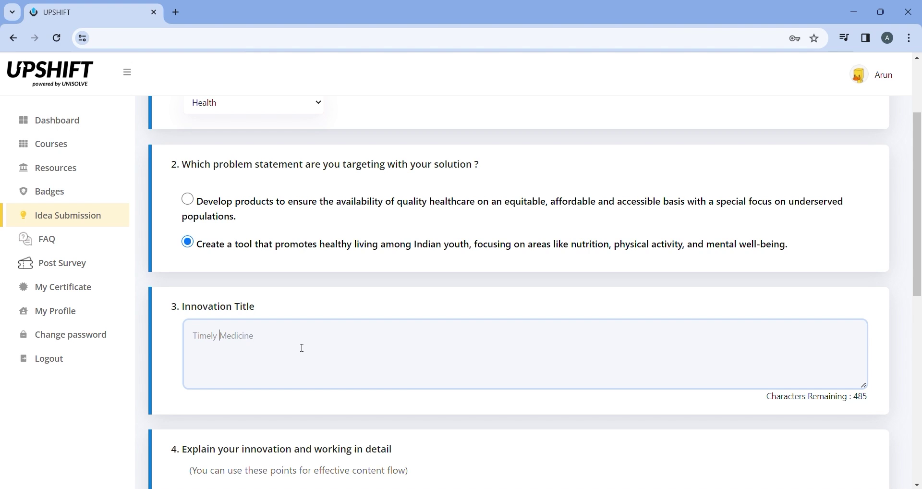
key(End)
text(Bag)
scroll(313, 375, down, 4)
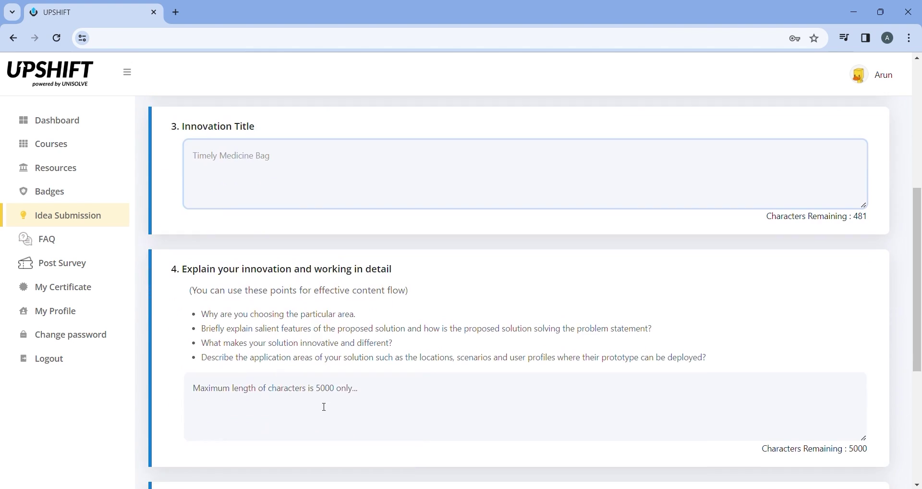
Explain the innovation in two numbered points about blind users and allocating medicines by dose
click(344, 412)
scroll(385, 373, down, 1)
text(1.Choosing this particu)
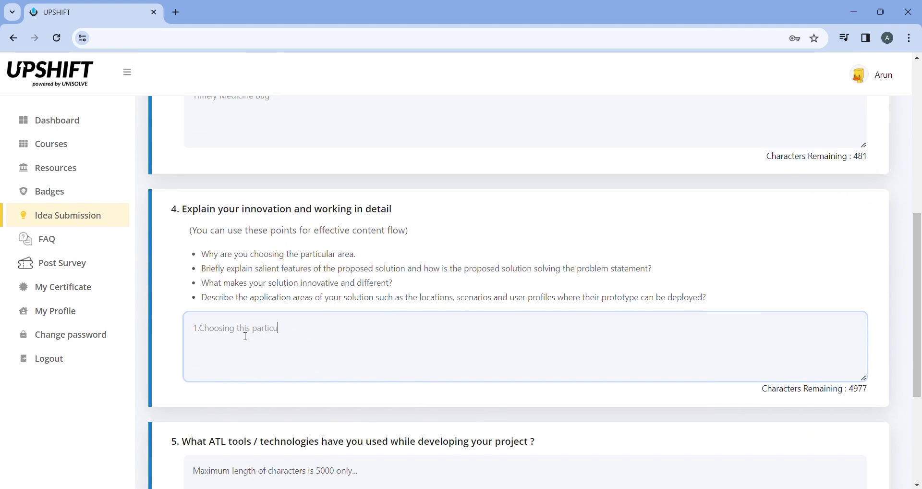
text(lar area because it makes blind people difficult to find the right medicine to use )
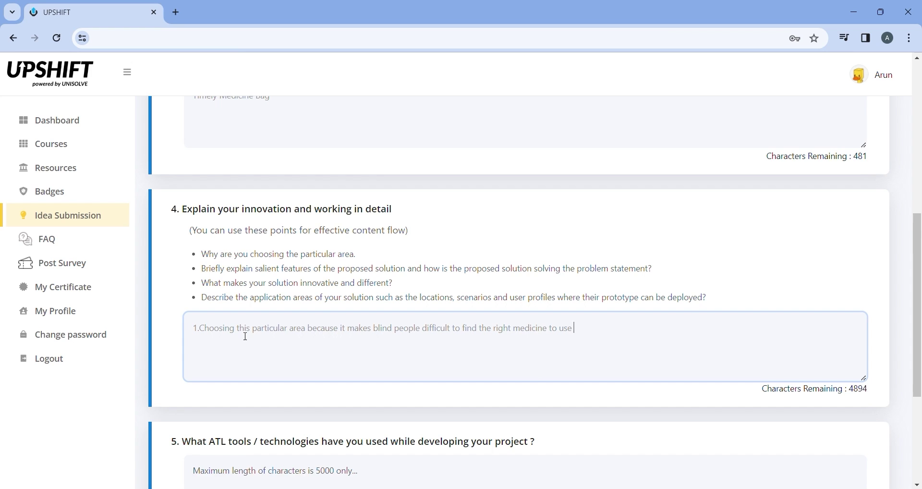
text(on a particular time)
scroll(260, 332, down, 1)
key(Return)
text(2.This Timely Medicine Bag helps)
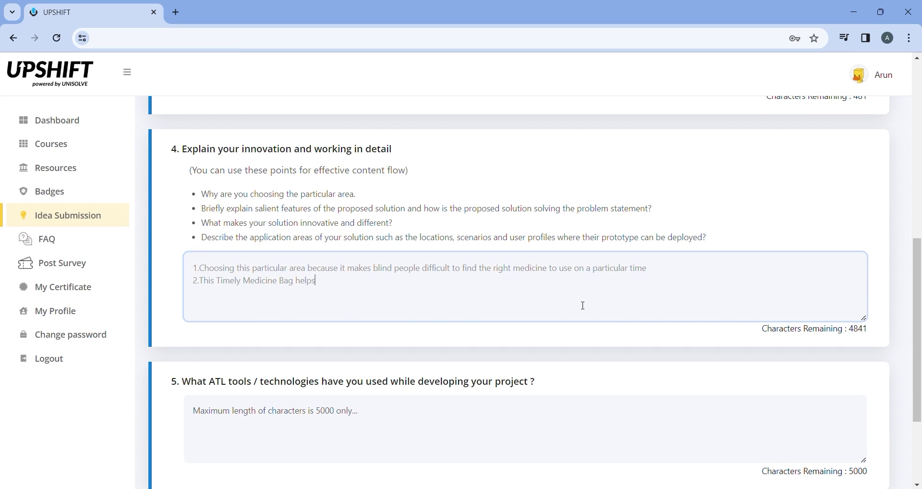
text( people to allocate the medicines according to the doctor prescription)
scroll(583, 305, down, 1)
List 'Cotton Bag and Paints' as the ATL tools used
click(395, 363)
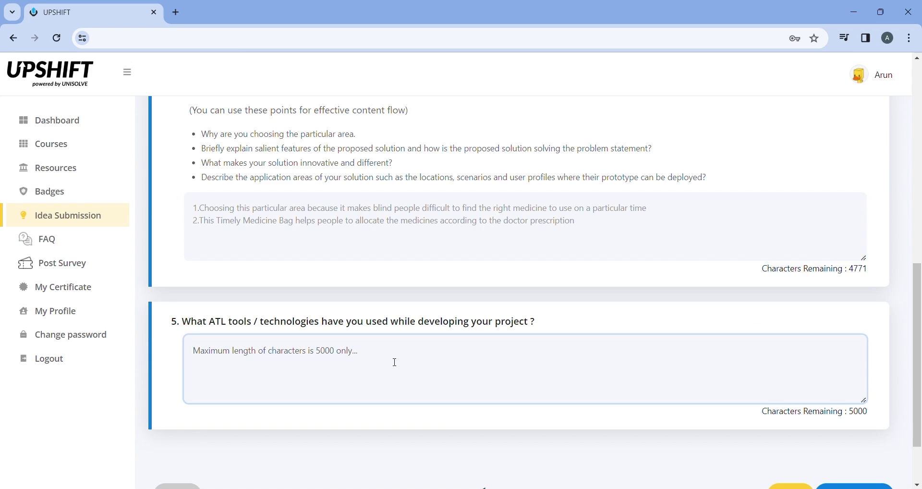
text(Cotton Bag and Piant)
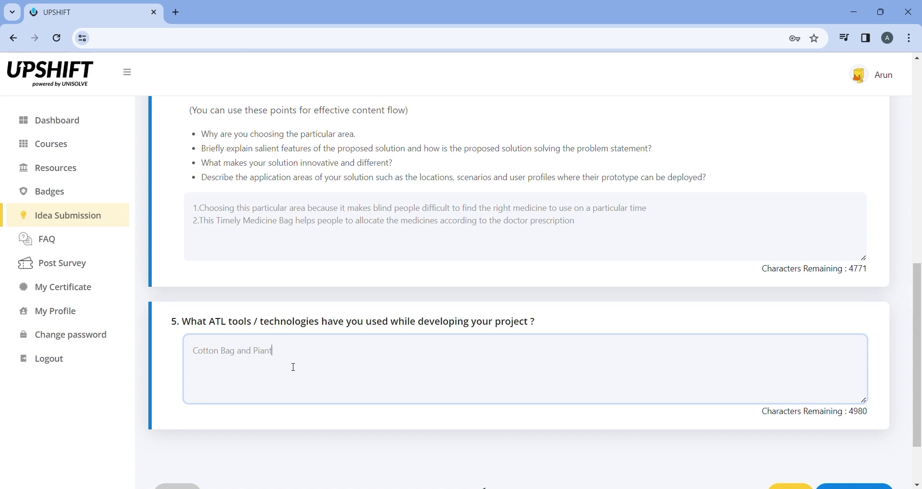
key(BackSpace)
key(BackSpace)
key(BackSpace)
key(BackSpace)
text(aints)
scroll(294, 367, down, 2)
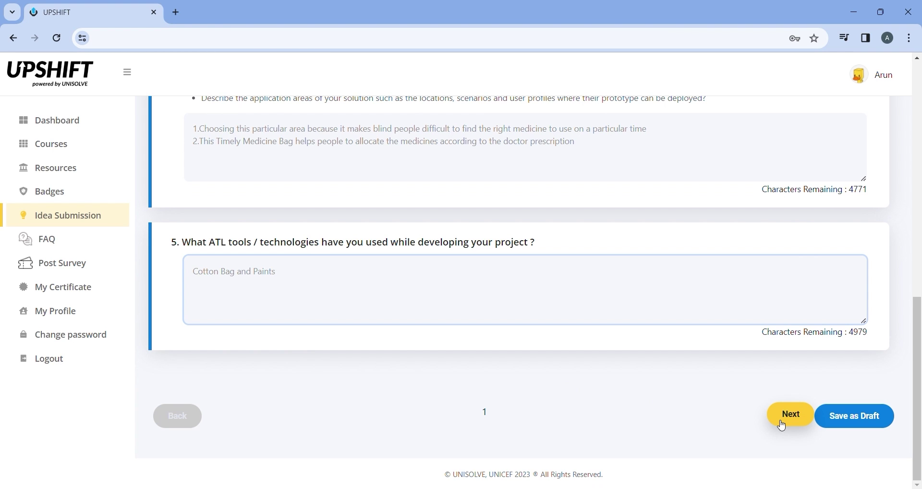
On the next form page, upload FnkLDF3acAAHHdG - Copy.jpg from the images folder as the research document
click(782, 424)
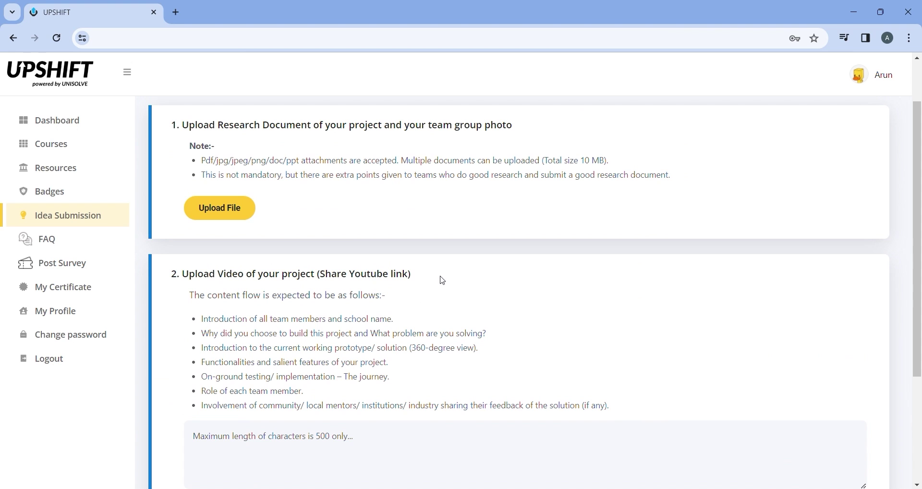
click(247, 216)
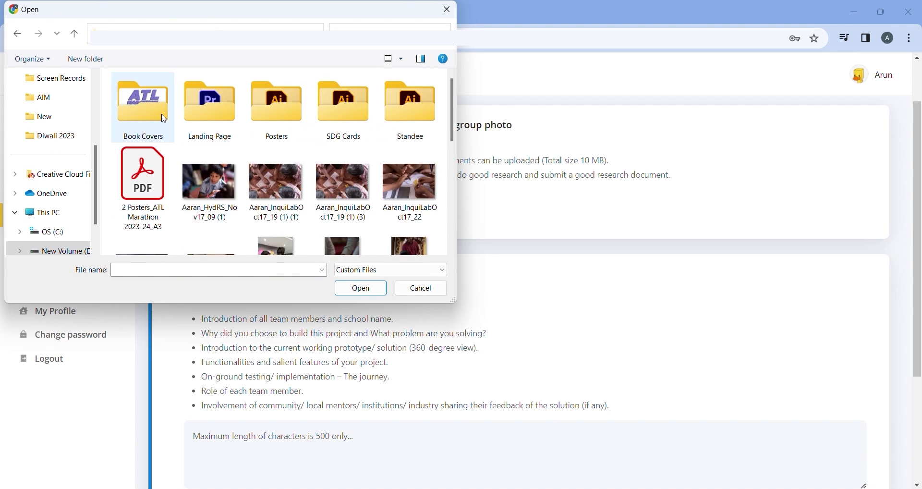
double_click(344, 99)
scroll(319, 157, down, 3)
double_click(144, 193)
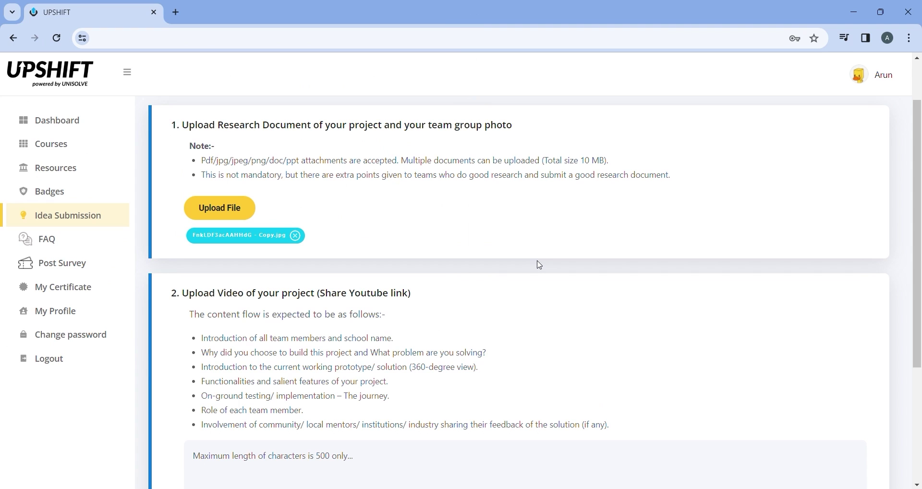
Answer the video question with 'The video needs to be uplaoded in youtube' and save as draft
scroll(538, 264, down, 3)
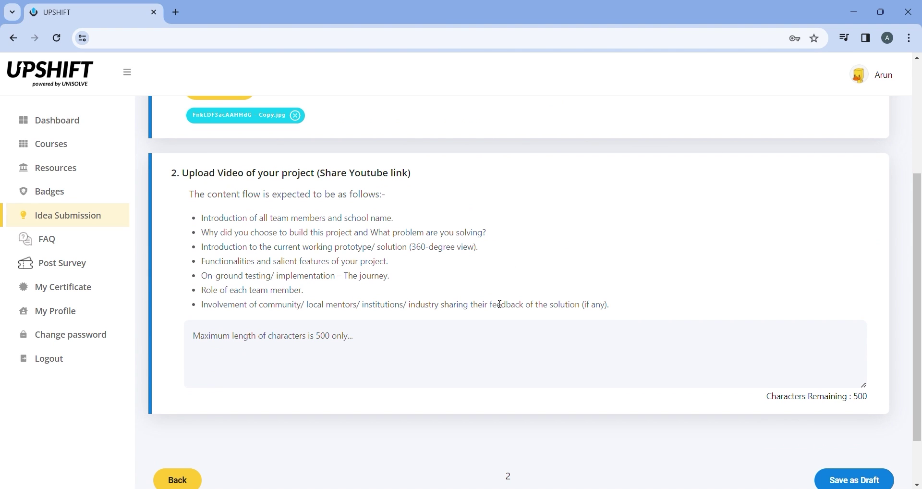
click(408, 354)
text(The vid)
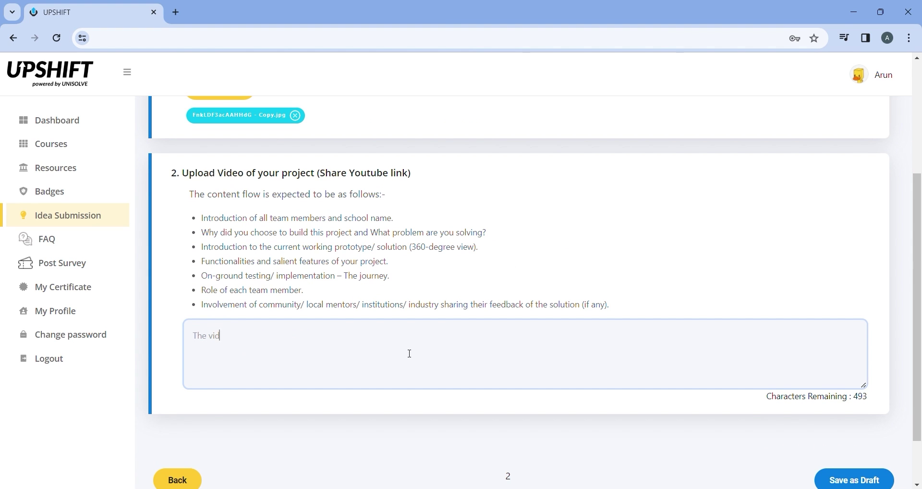
text(eo needs to be uplaoded in youtube)
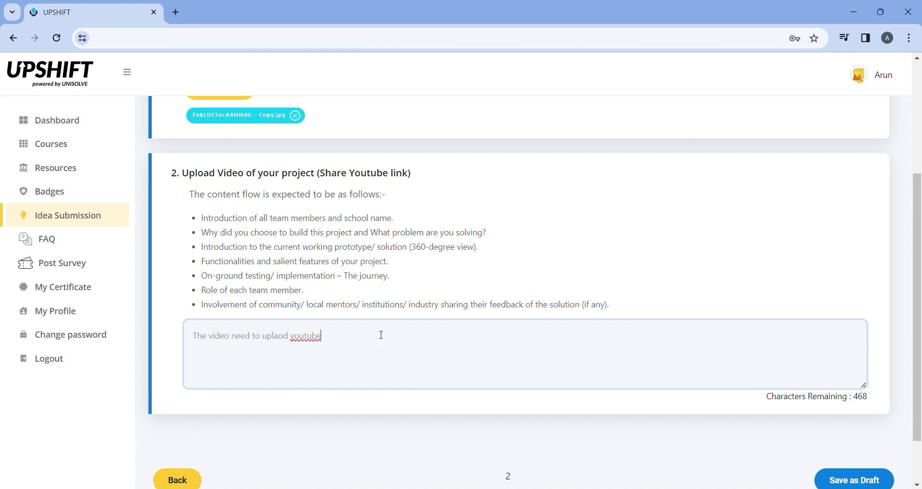
scroll(527, 355, down, 2)
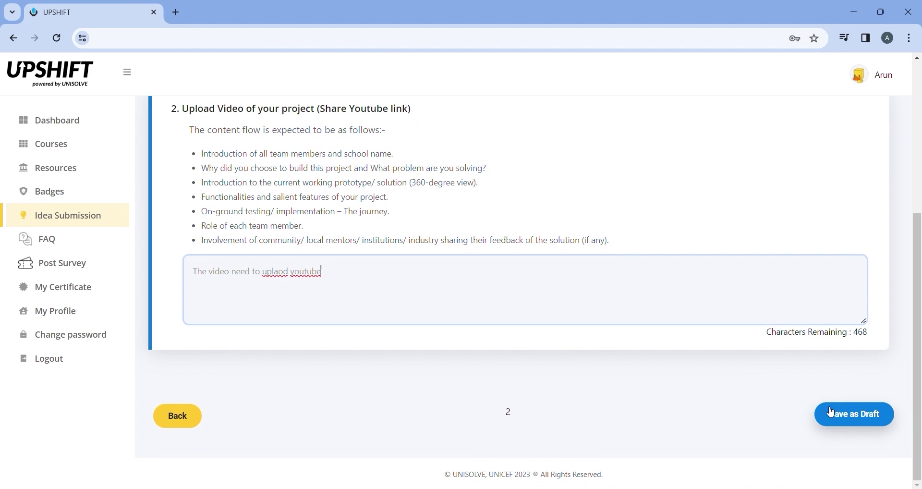
click(839, 421)
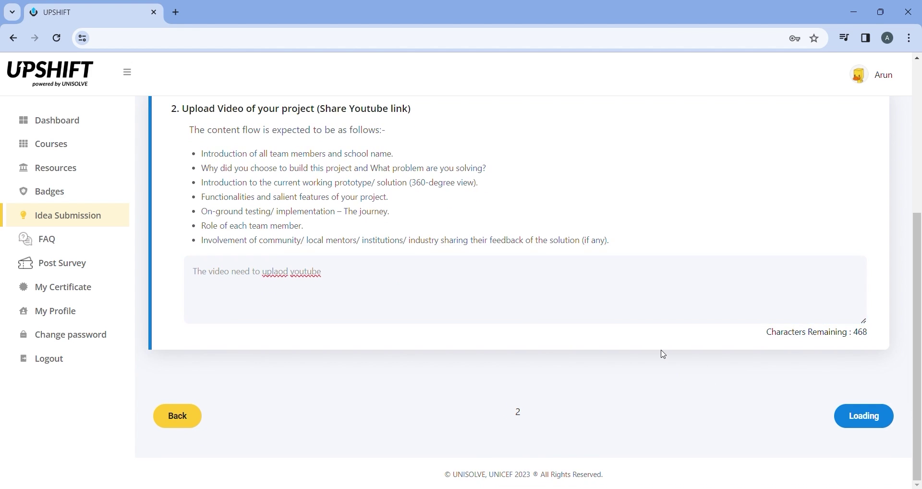
Save the draft again, then submit the idea and confirm in the Are you sure? dialog
click(842, 426)
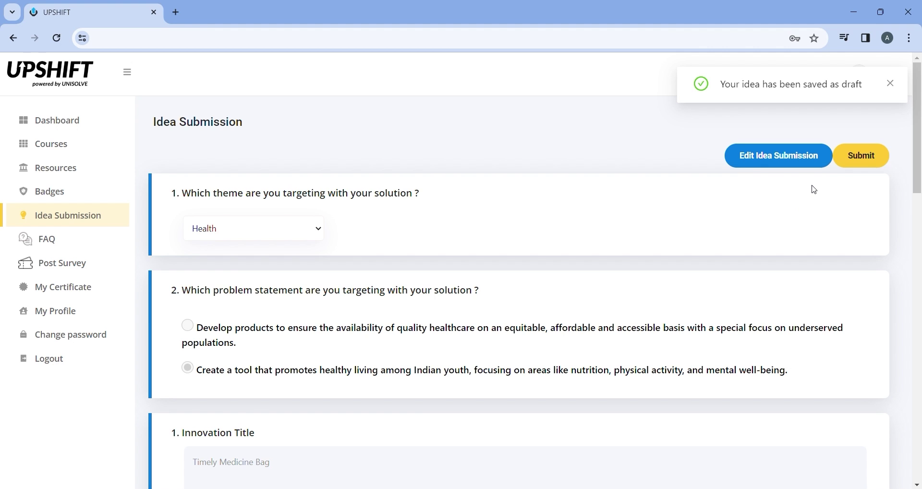
click(865, 161)
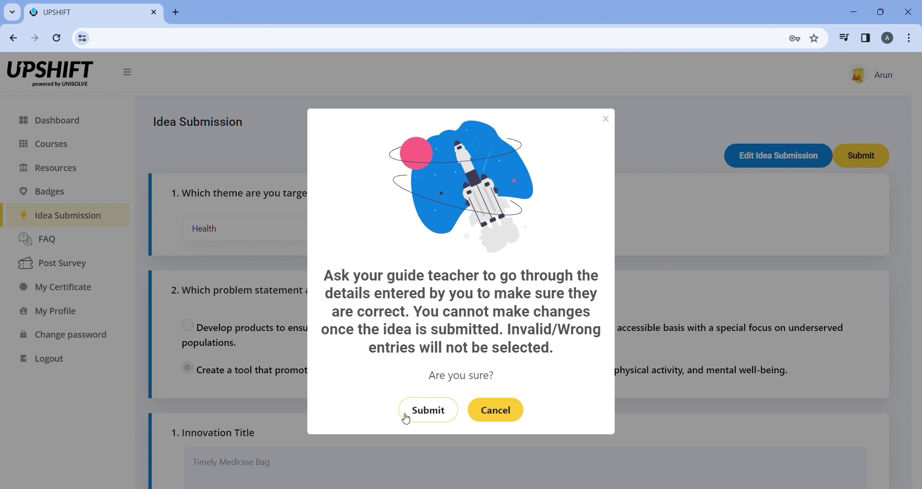
click(431, 418)
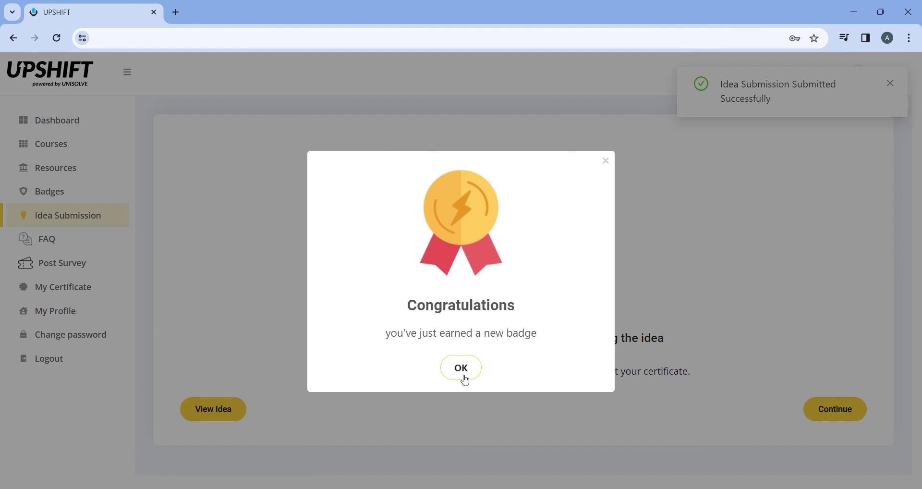
Close the new-badge Congratulations pop-up with OK
click(464, 379)
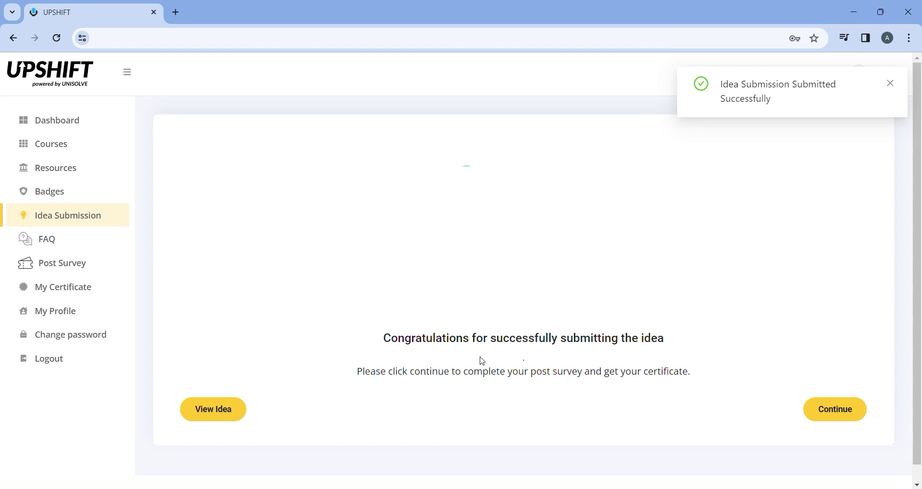